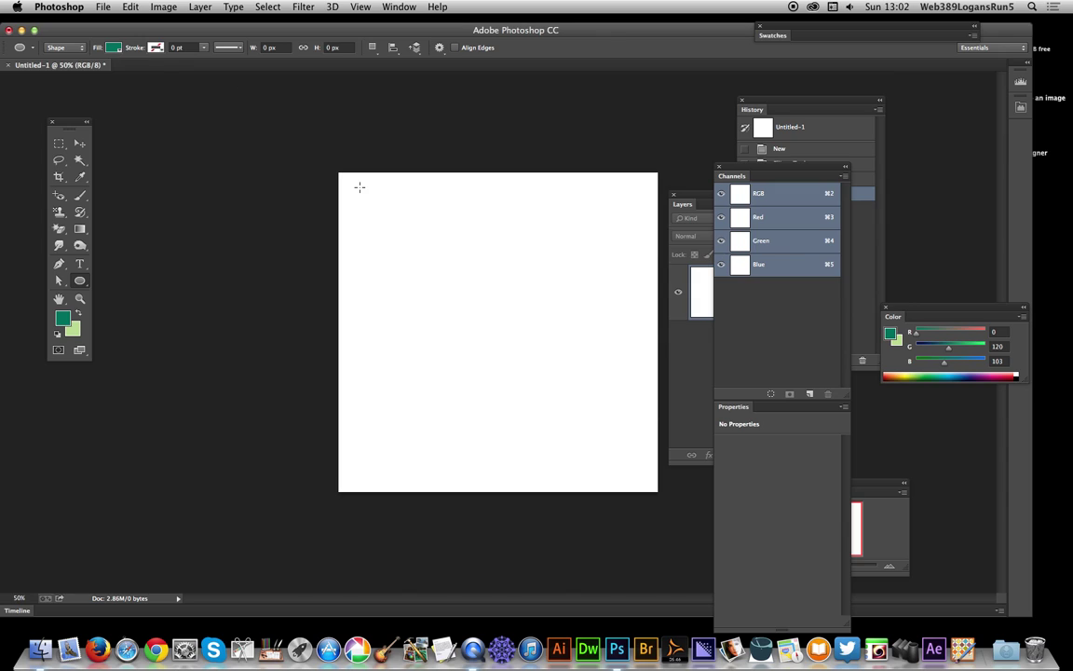
# Draw an 871 by 871 px teal-green circle as the Ellipse 1 shape layer
pyautogui.moveTo(358, 187); pyautogui.dragTo(636, 499)
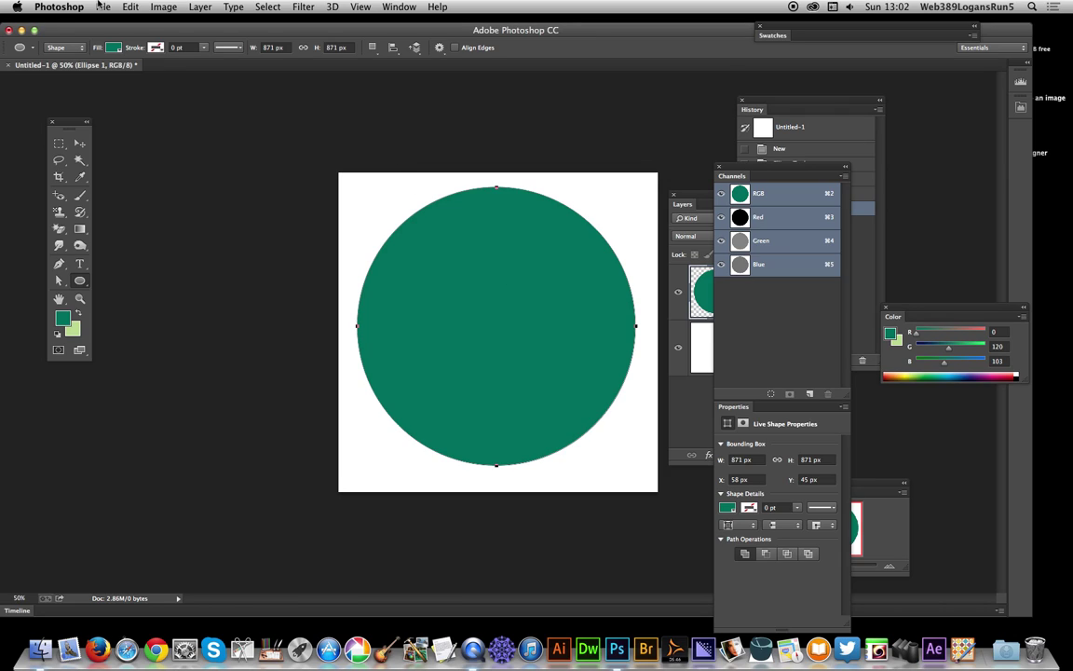
# Duplicate the Ellipse 1 layer to make an Ellipse 1 copy
pyautogui.click(195, 6)
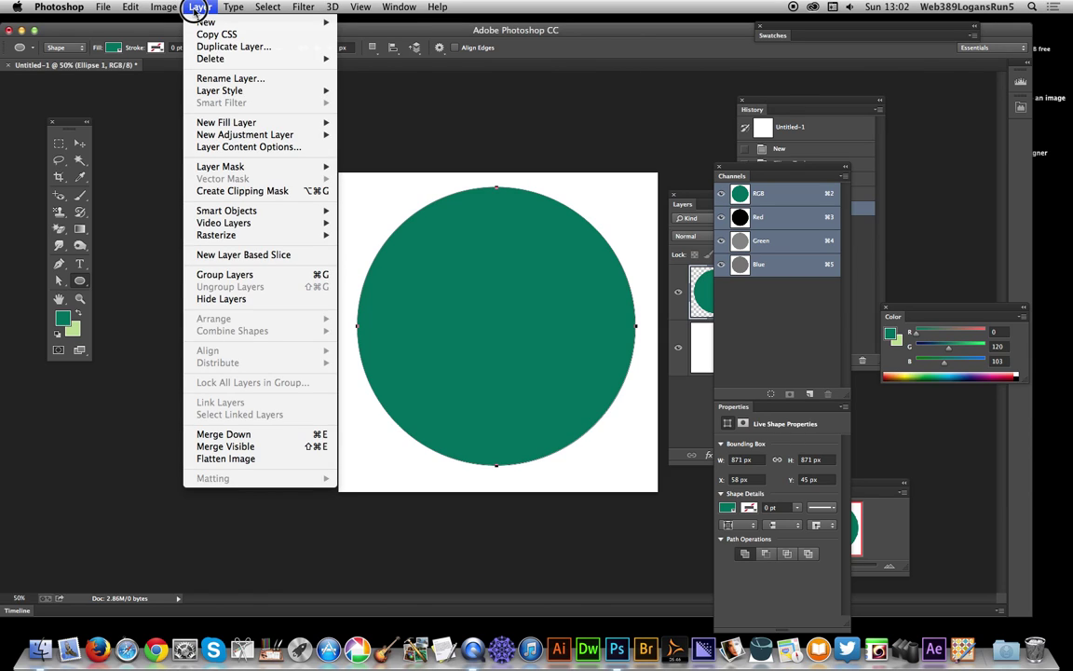
pyautogui.click(209, 47)
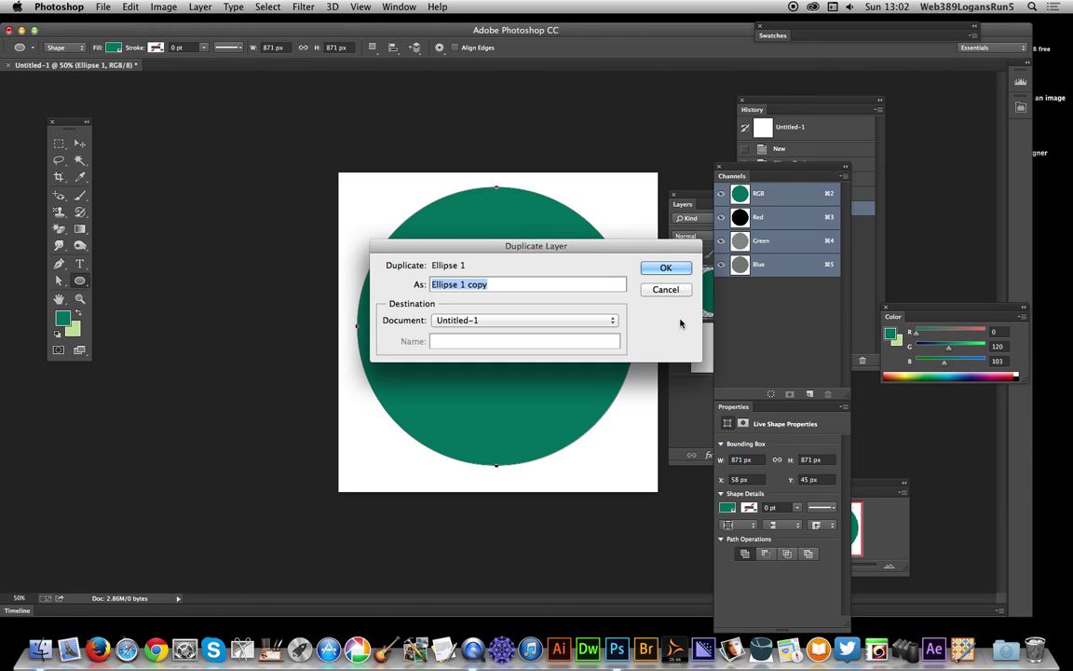
pyautogui.click(678, 269)
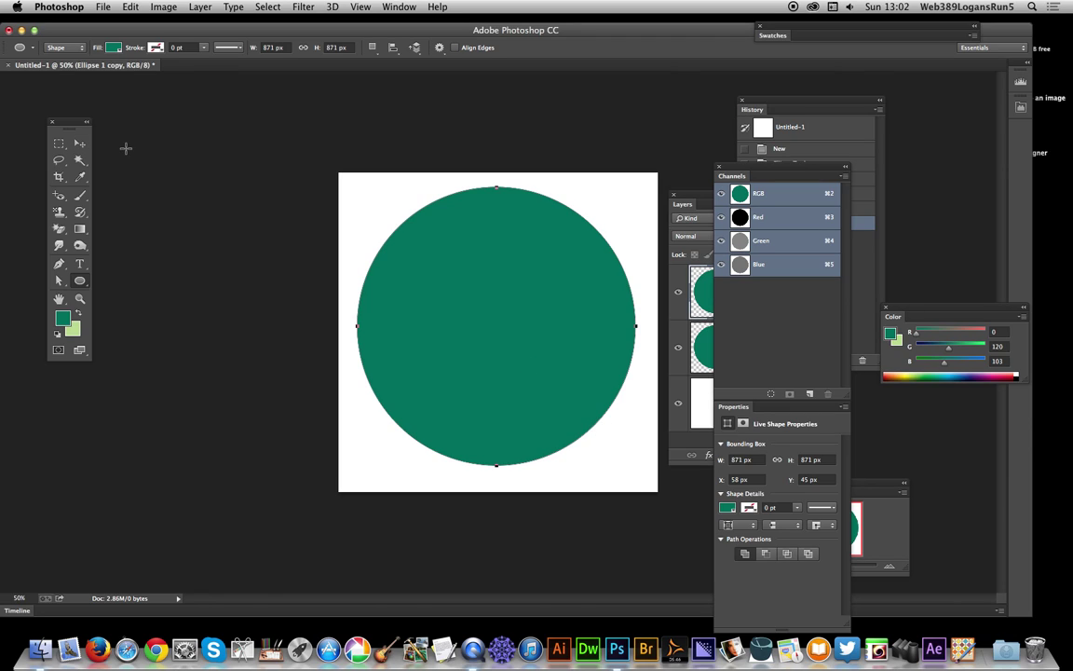
# Scale the Ellipse 1 copy down to 817 px, centred within the original circle
pyautogui.click(79, 144)
pyautogui.moveTo(357, 188); pyautogui.dragTo(372, 202)
pyautogui.moveTo(634, 464)
pyautogui.mouseDown()
pyautogui.moveTo(623, 447)
pyautogui.moveTo(625, 455)
pyautogui.mouseUp()
pyautogui.moveTo(372, 202); pyautogui.dragTo(366, 196)
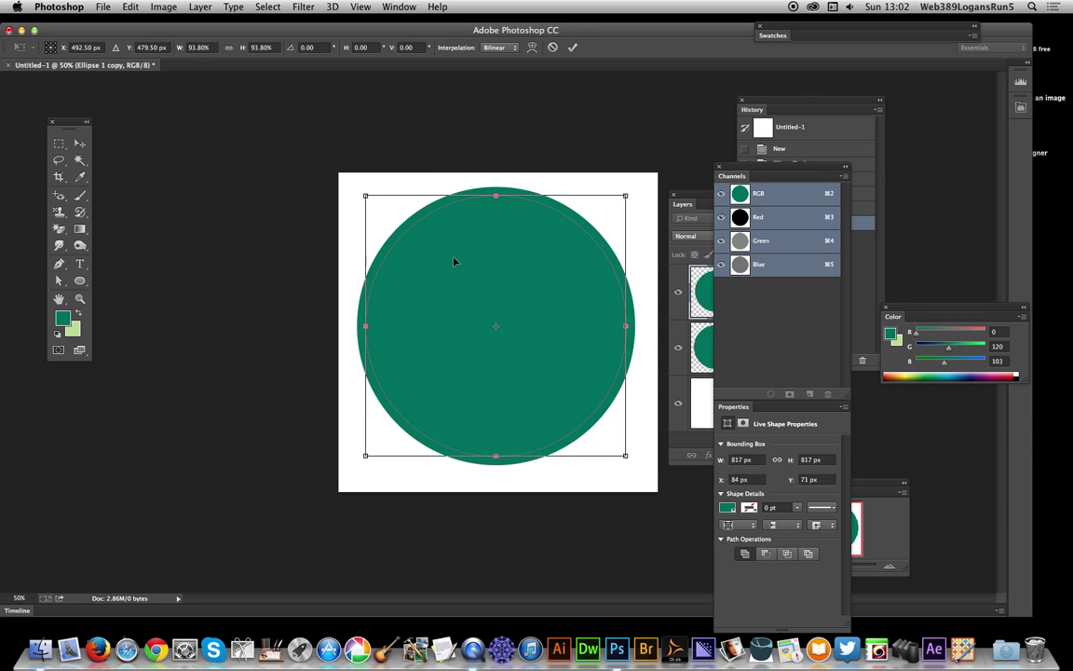
pyautogui.press('Return')
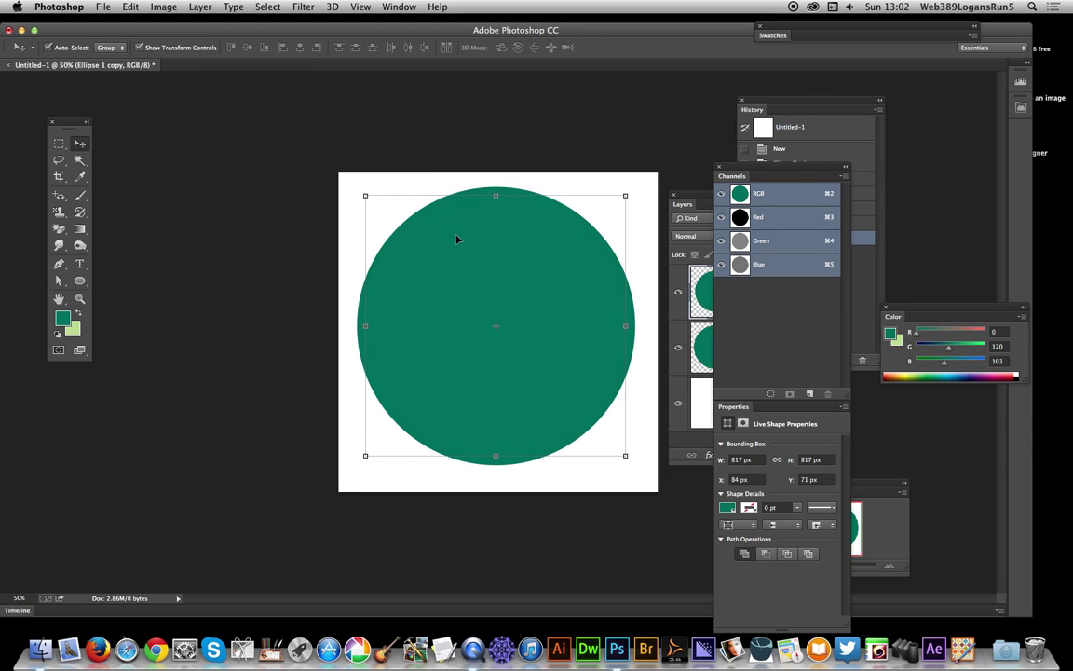
# Fill the 817 px circle with the red-to-orange gradient preset in Radial style
pyautogui.click(79, 281)
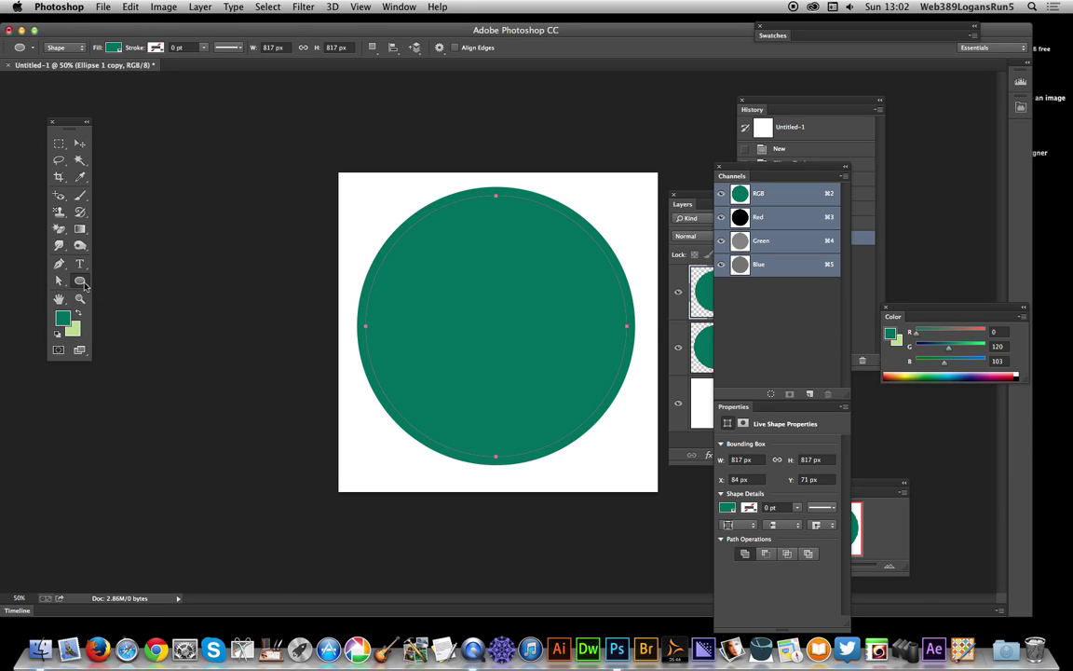
pyautogui.click(111, 47)
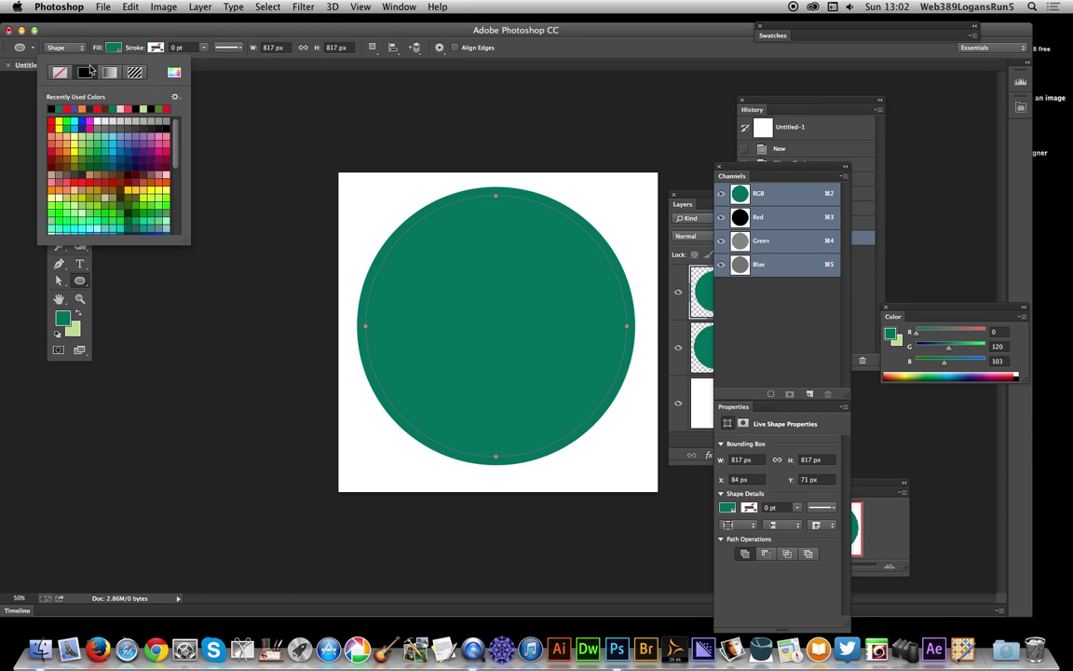
pyautogui.click(109, 73)
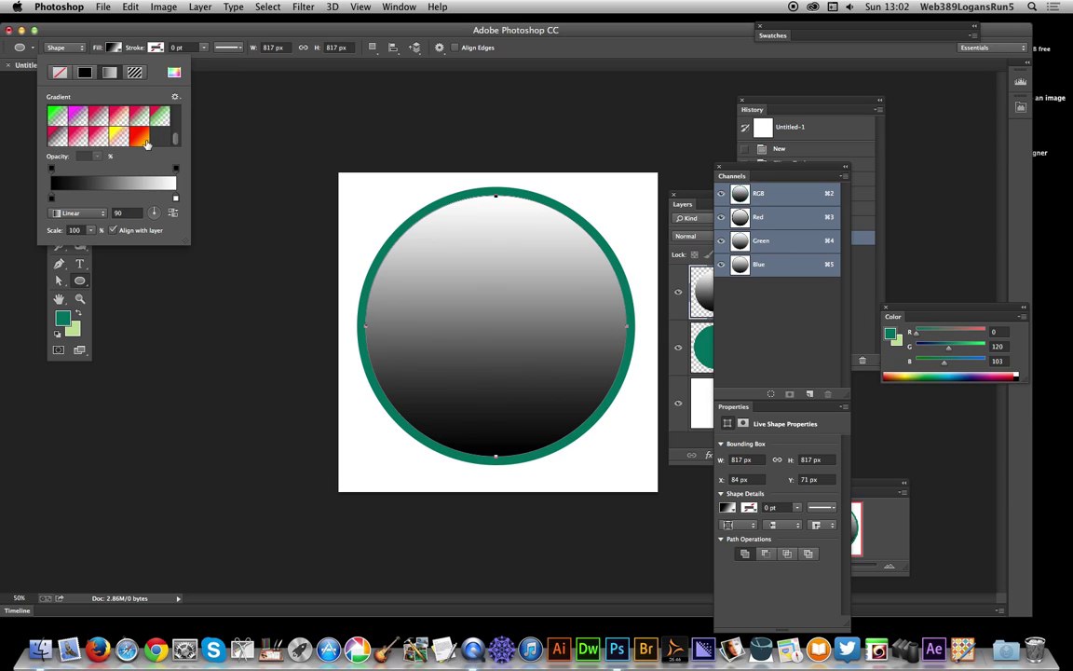
pyautogui.click(141, 139)
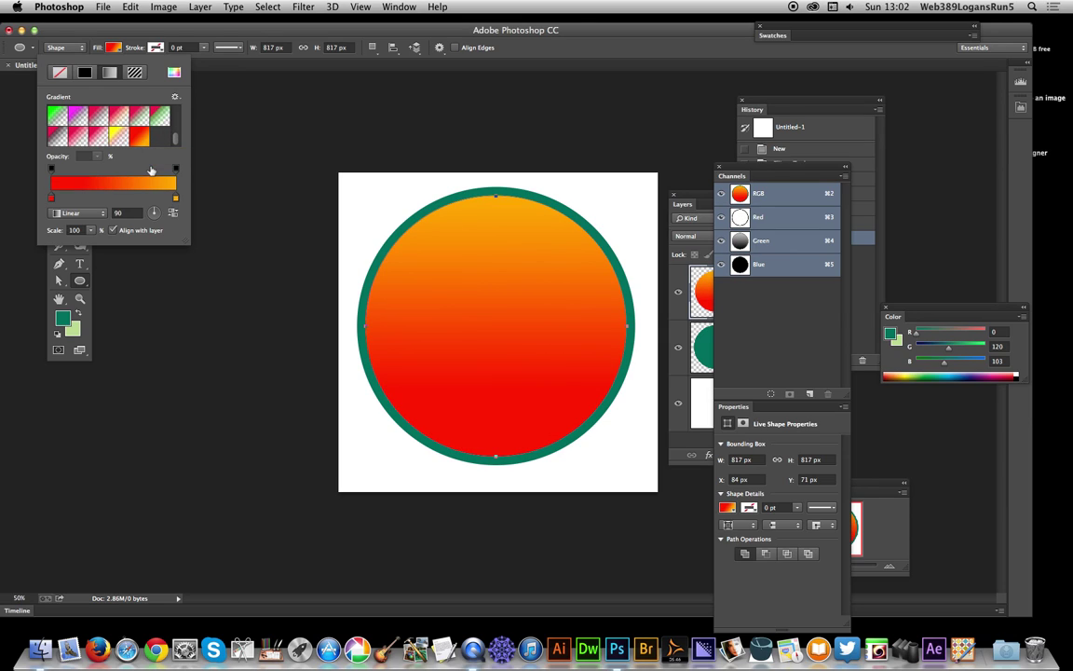
pyautogui.click(124, 185)
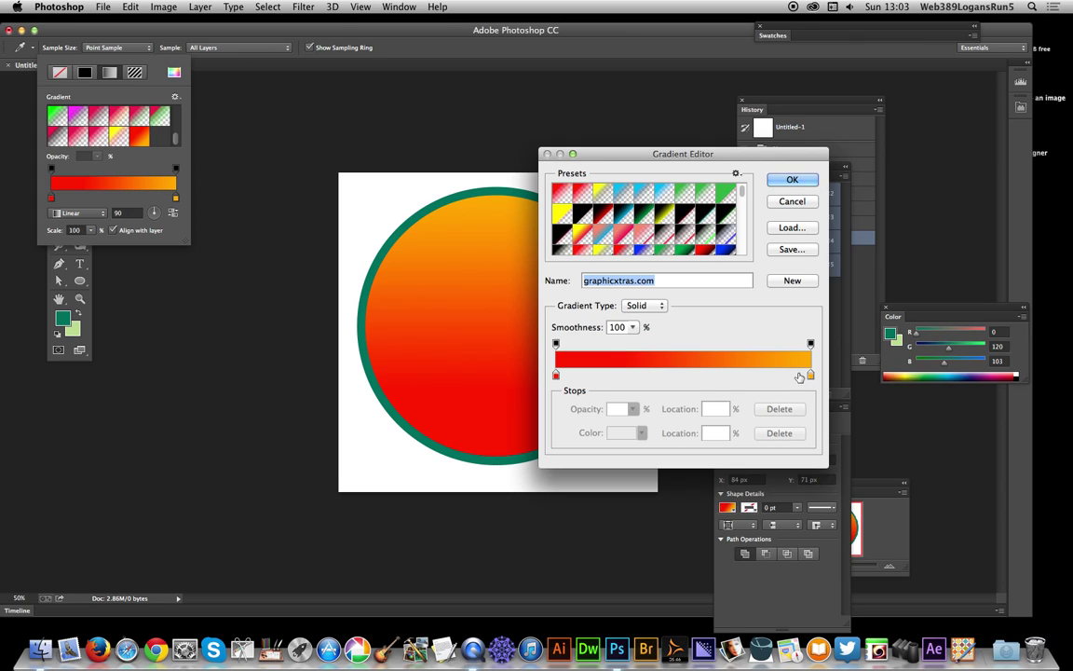
pyautogui.click(791, 181)
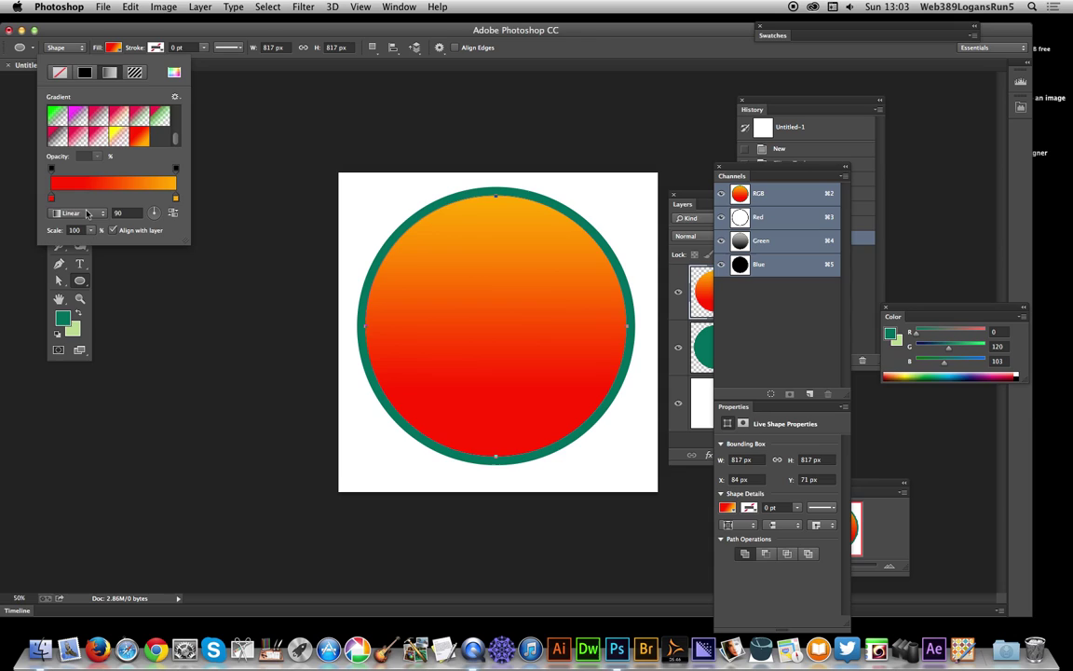
pyautogui.click(87, 214)
pyautogui.click(84, 225)
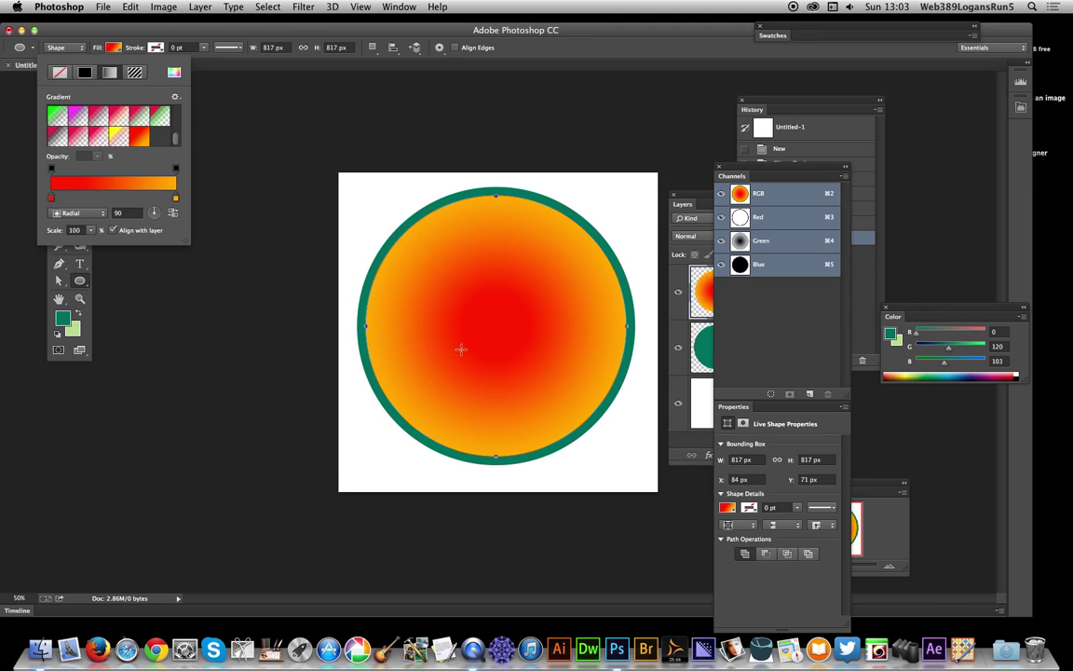
# Duplicate the gradient circle's layer as Ellipse 1 copy 2
pyautogui.click(202, 8)
pyautogui.click(200, 8)
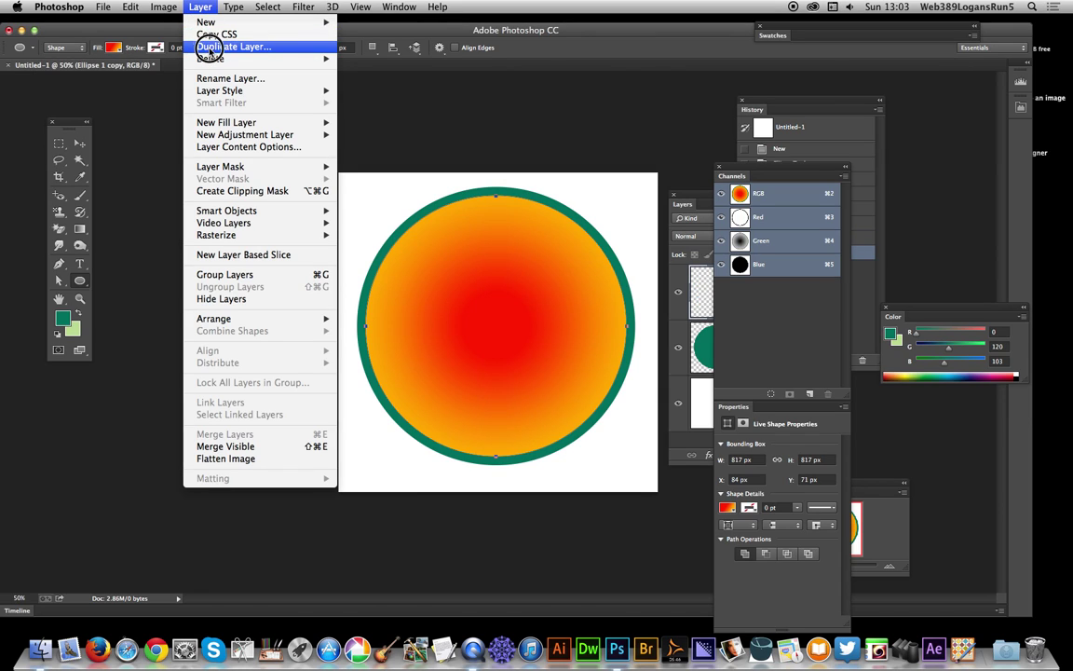
pyautogui.click(209, 47)
pyautogui.click(673, 269)
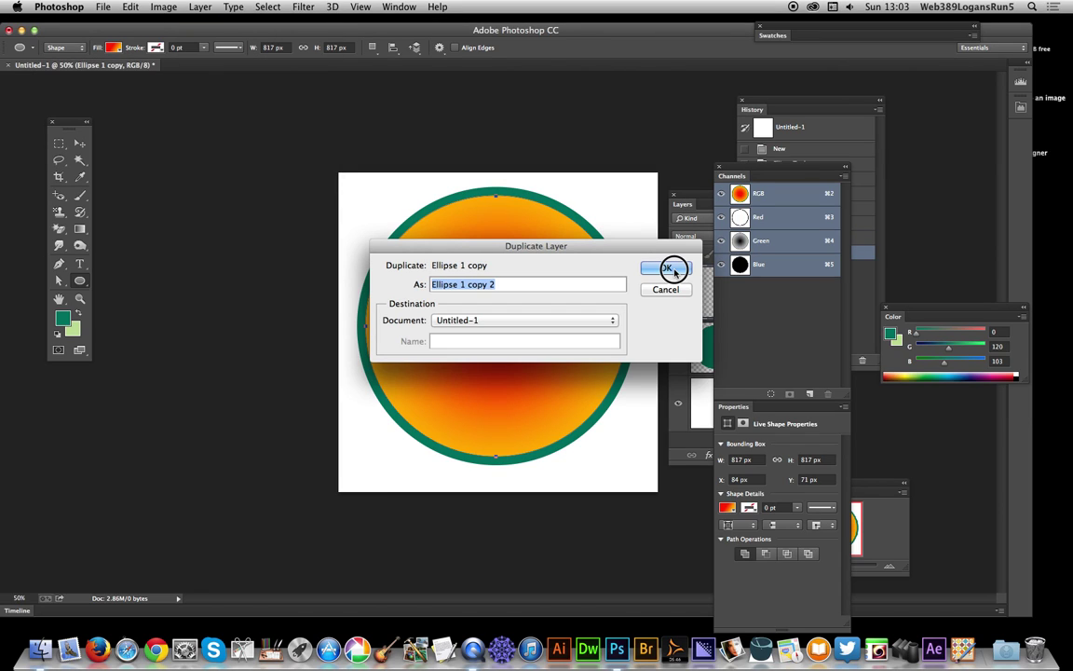
# Shrink Ellipse 1 copy 2 to 486 px, about 59%, centred inside the gradient circle
pyautogui.click(80, 143)
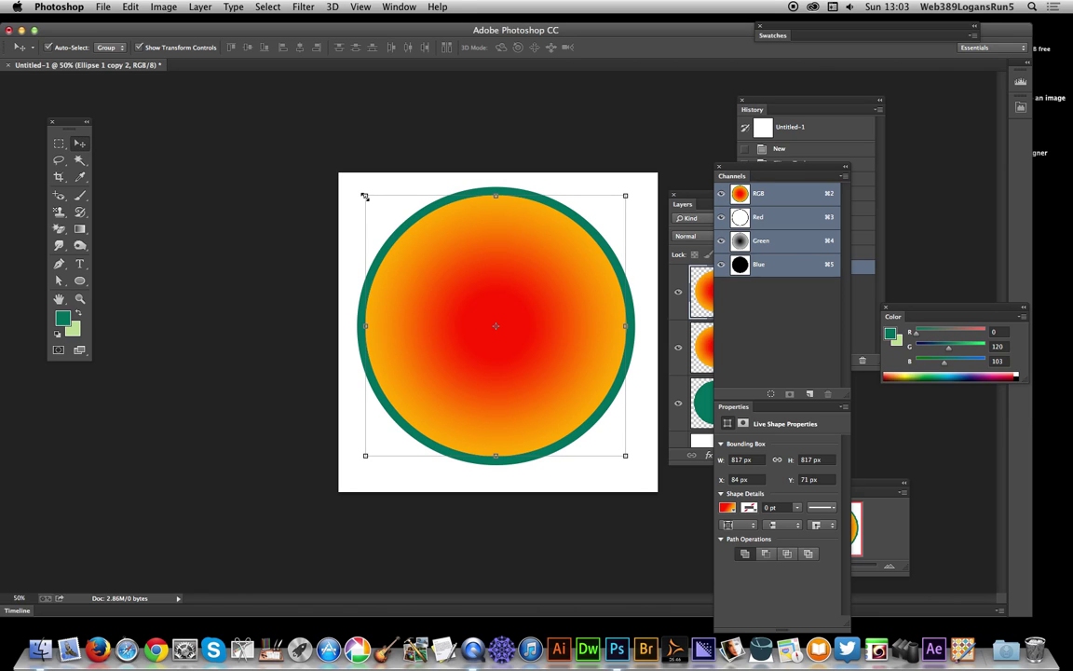
pyautogui.moveTo(364, 196); pyautogui.dragTo(438, 276)
pyautogui.moveTo(508, 319); pyautogui.dragTo(486, 305)
pyautogui.moveTo(407, 247); pyautogui.dragTo(458, 272)
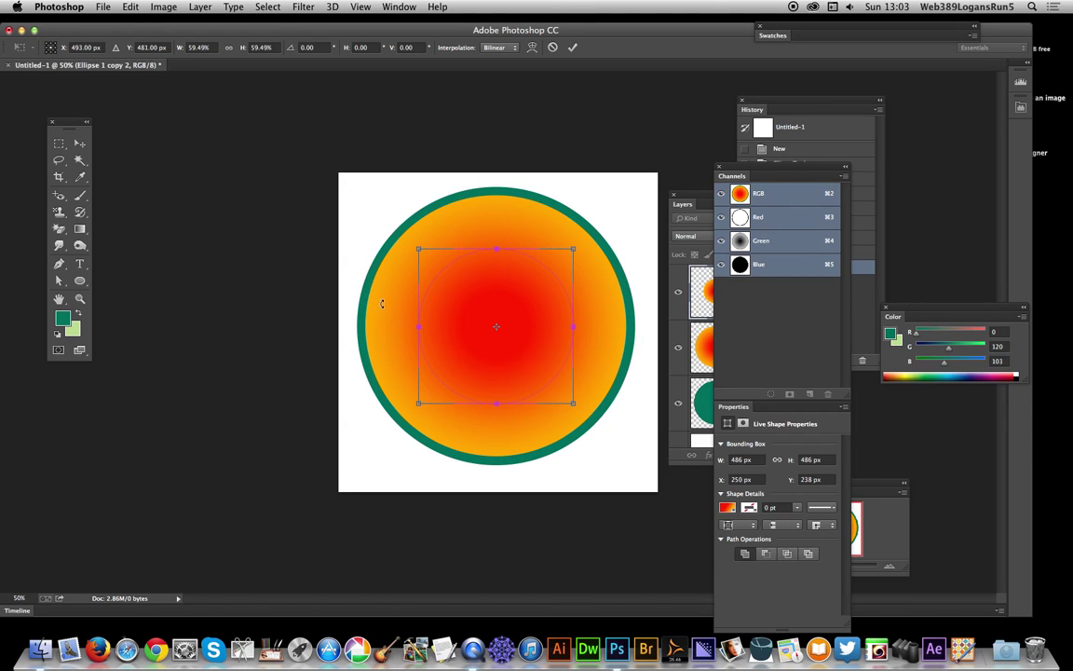
pyautogui.click(572, 47)
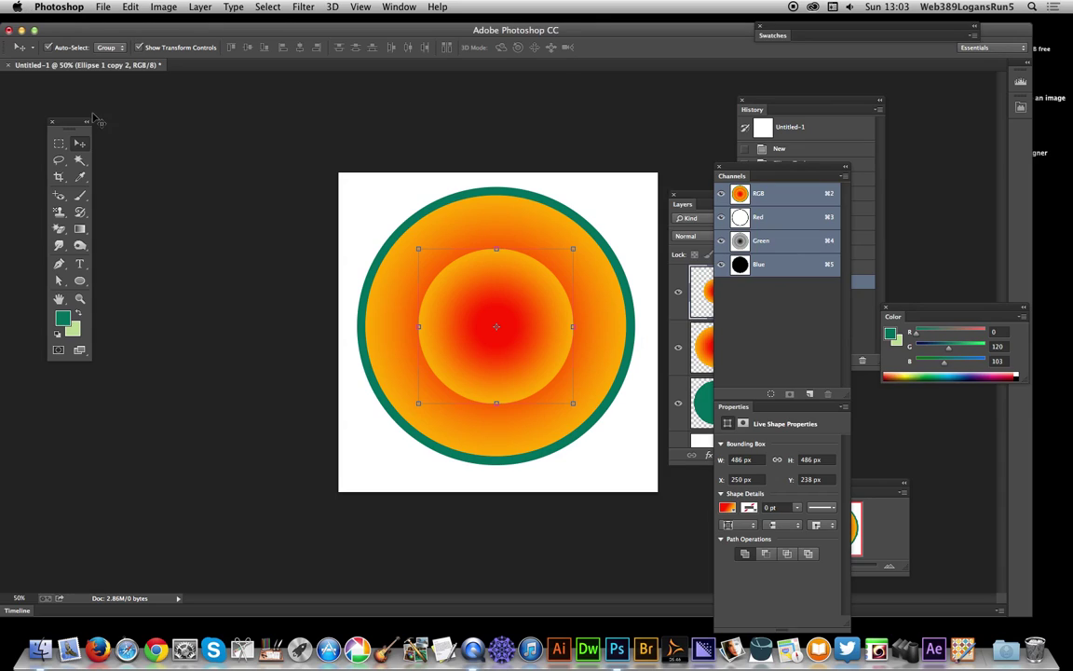
pyautogui.click(80, 284)
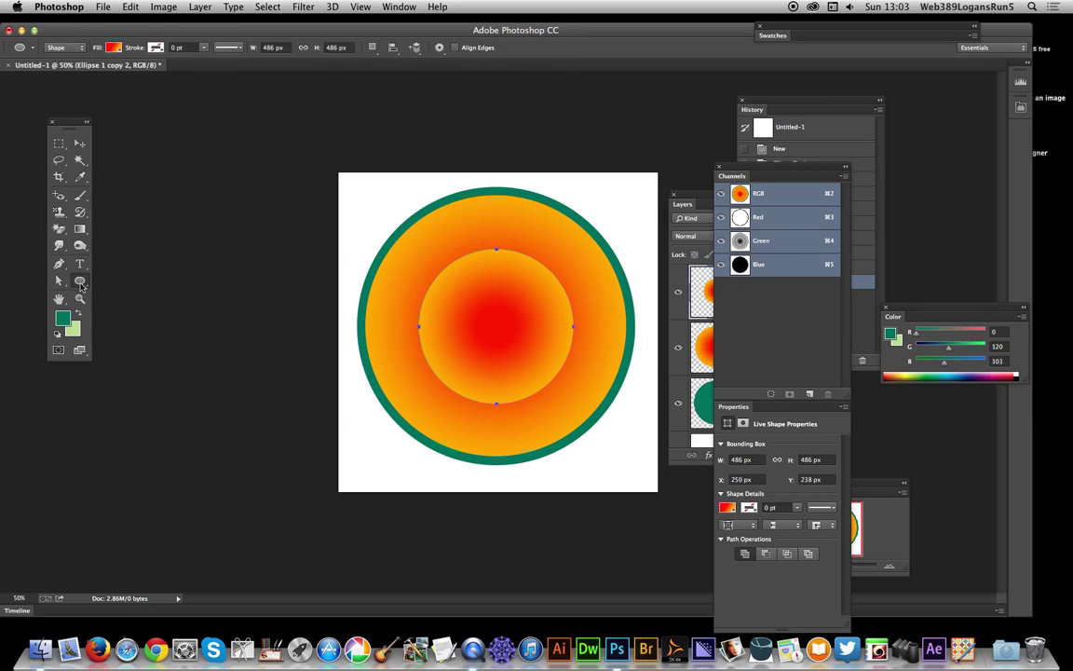
# Change the 486 px inner circle's fill to a solid pure red
pyautogui.click(115, 50)
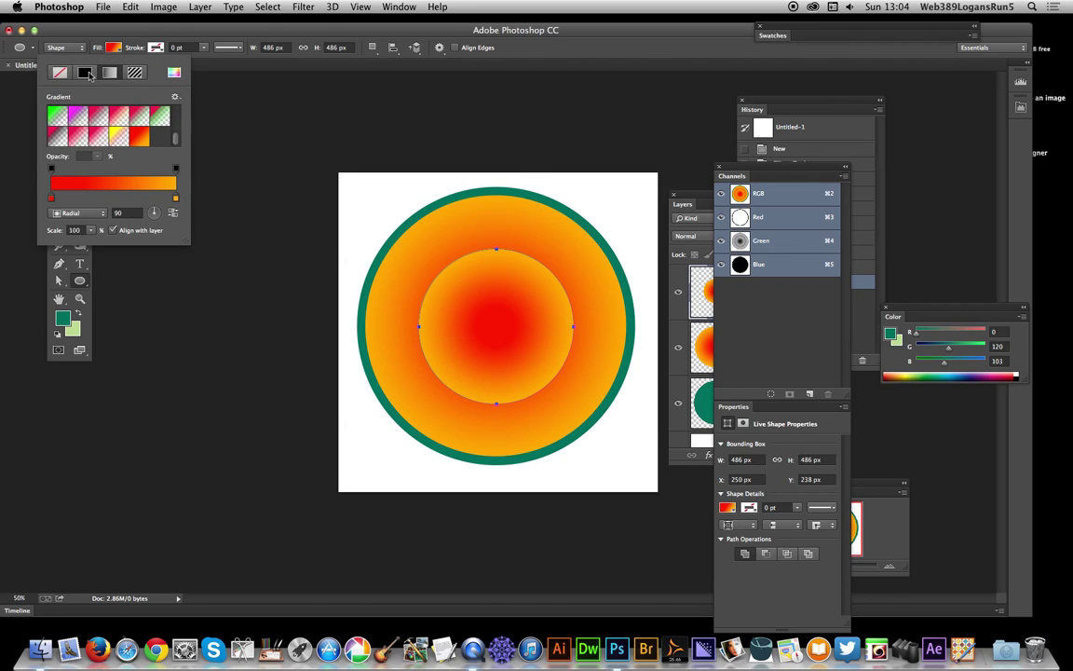
pyautogui.click(85, 73)
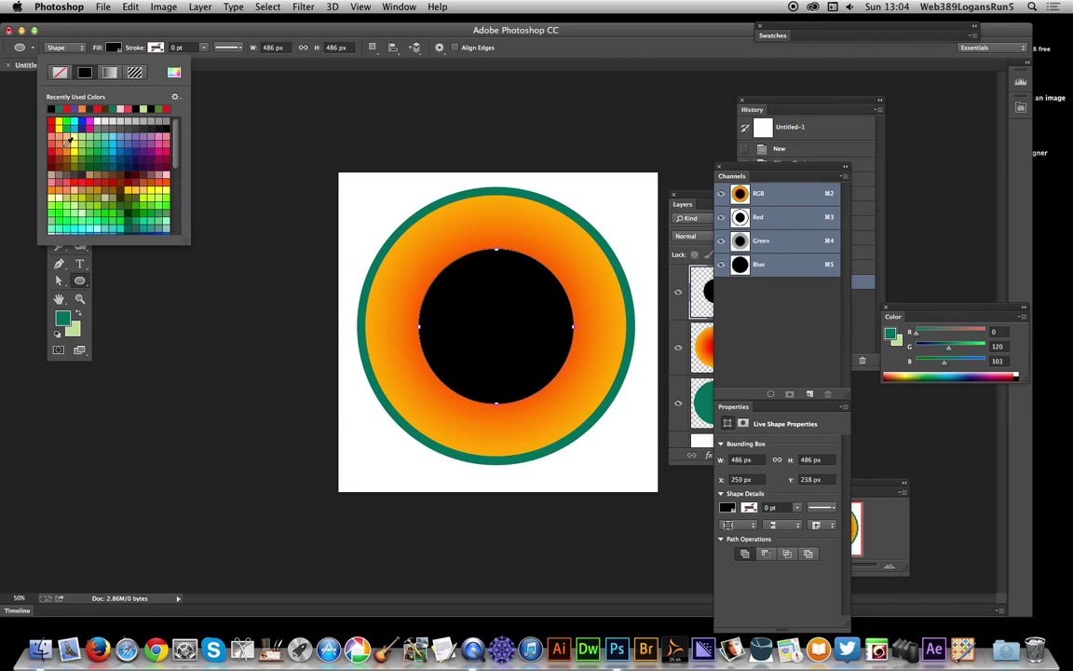
pyautogui.click(158, 183)
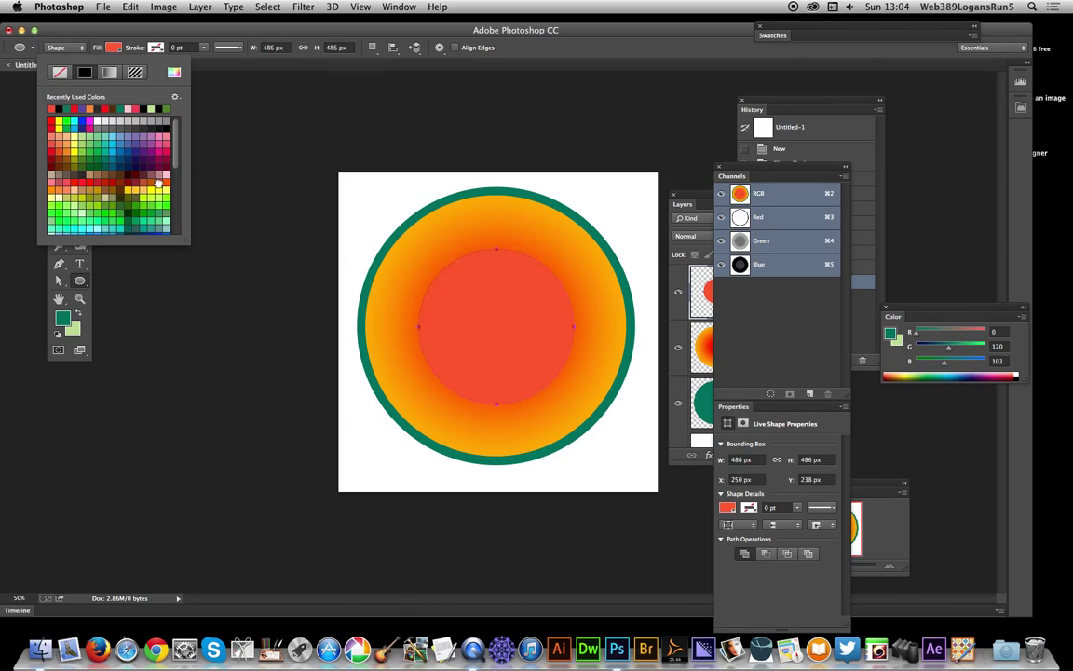
pyautogui.click(57, 109)
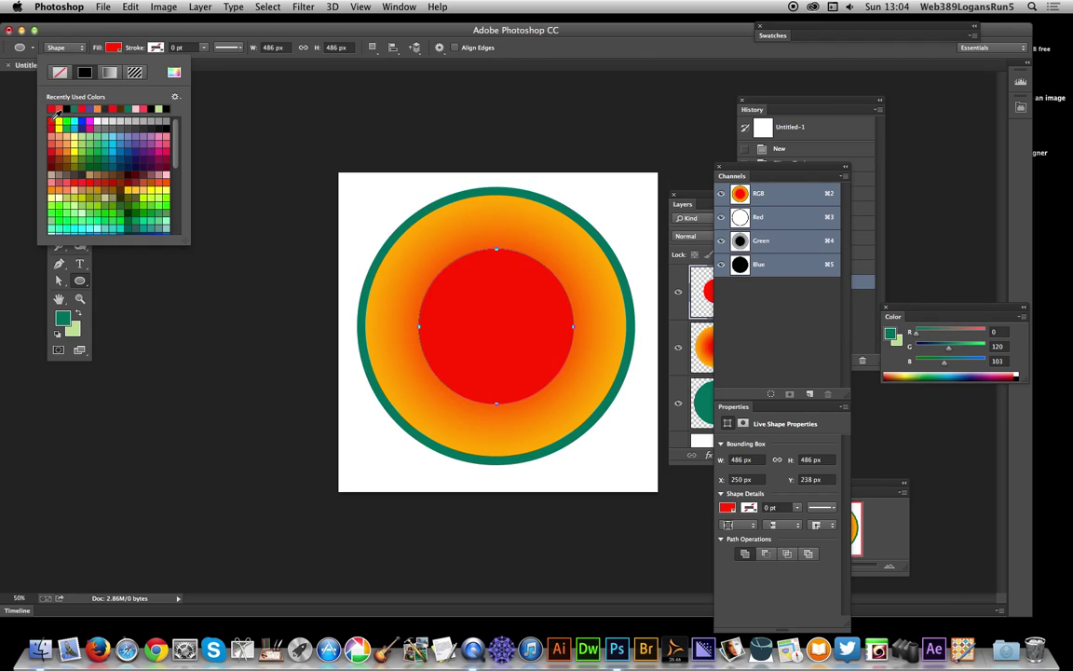
pyautogui.click(407, 31)
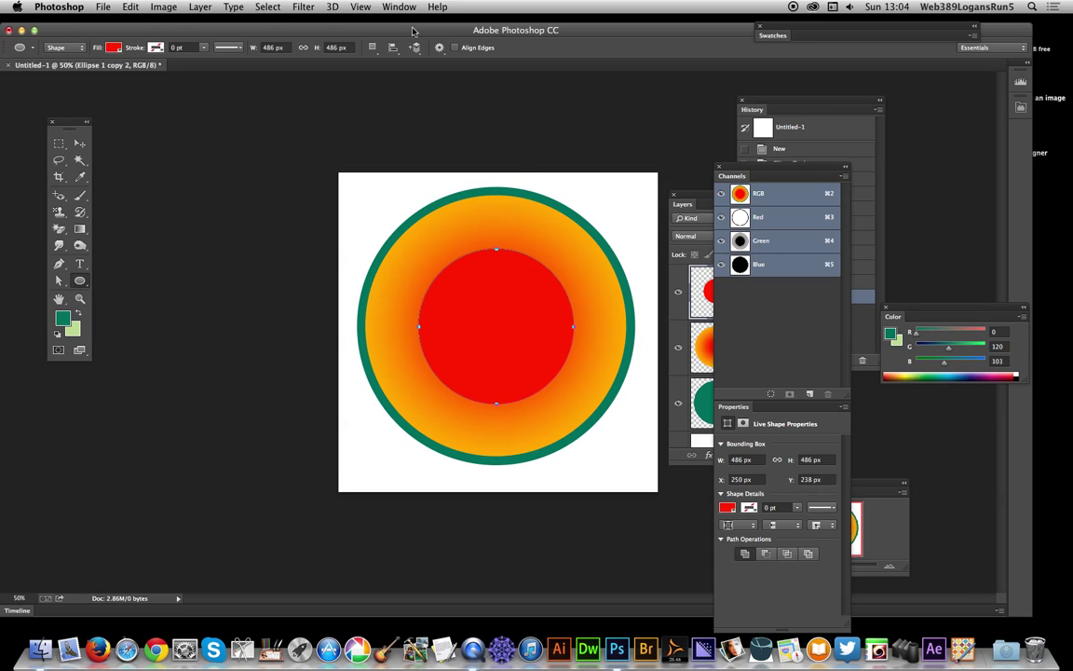
# Duplicate the red core layer and shrink the copy to about 51%, 248 px, centred
pyautogui.click(205, 6)
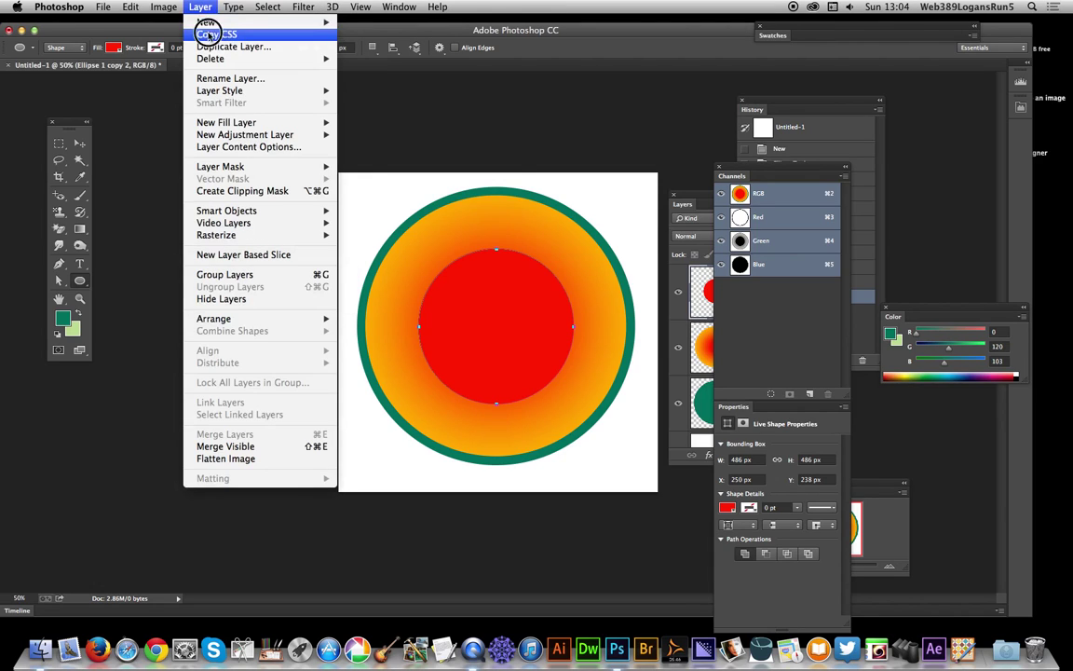
pyautogui.click(210, 47)
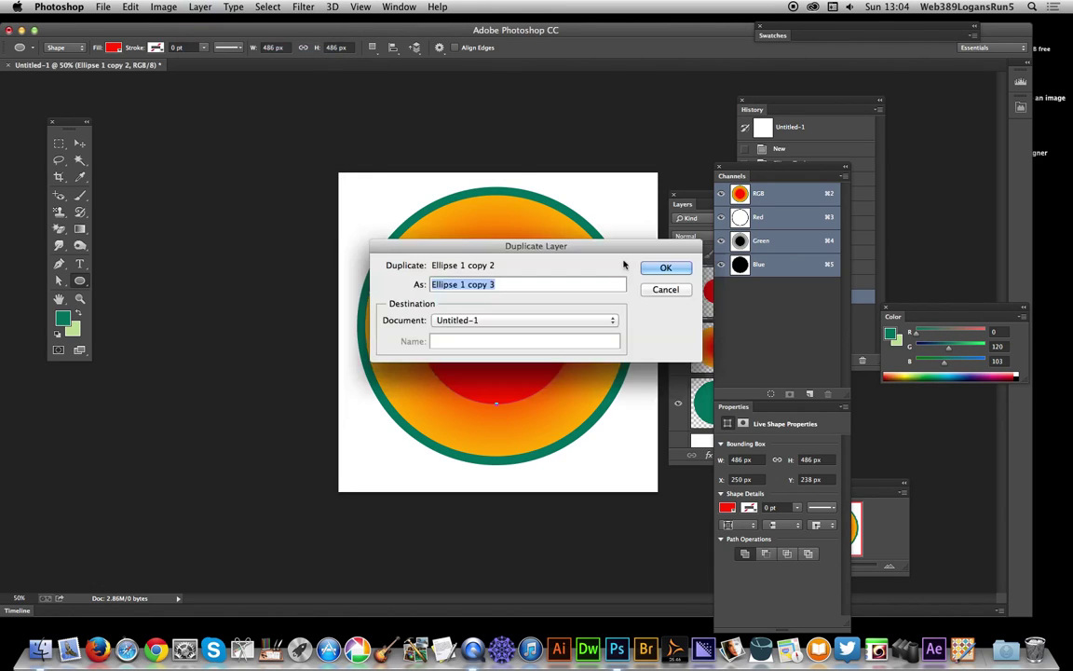
pyautogui.click(659, 270)
pyautogui.click(81, 146)
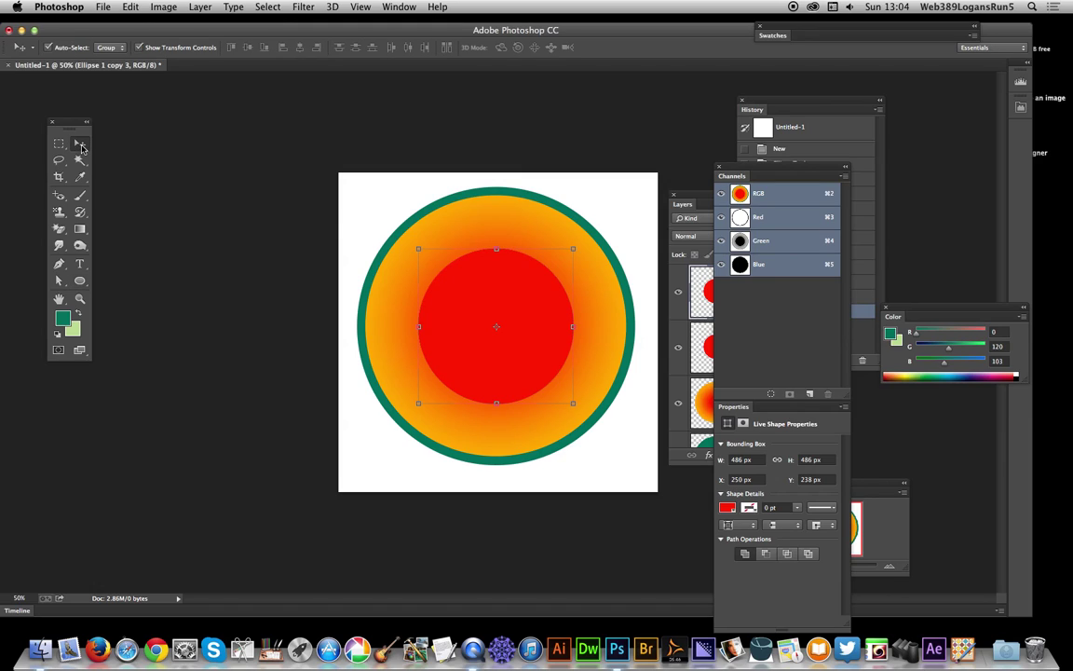
pyautogui.moveTo(419, 249); pyautogui.dragTo(495, 323)
pyautogui.moveTo(555, 354); pyautogui.dragTo(512, 311)
pyautogui.press('Return')
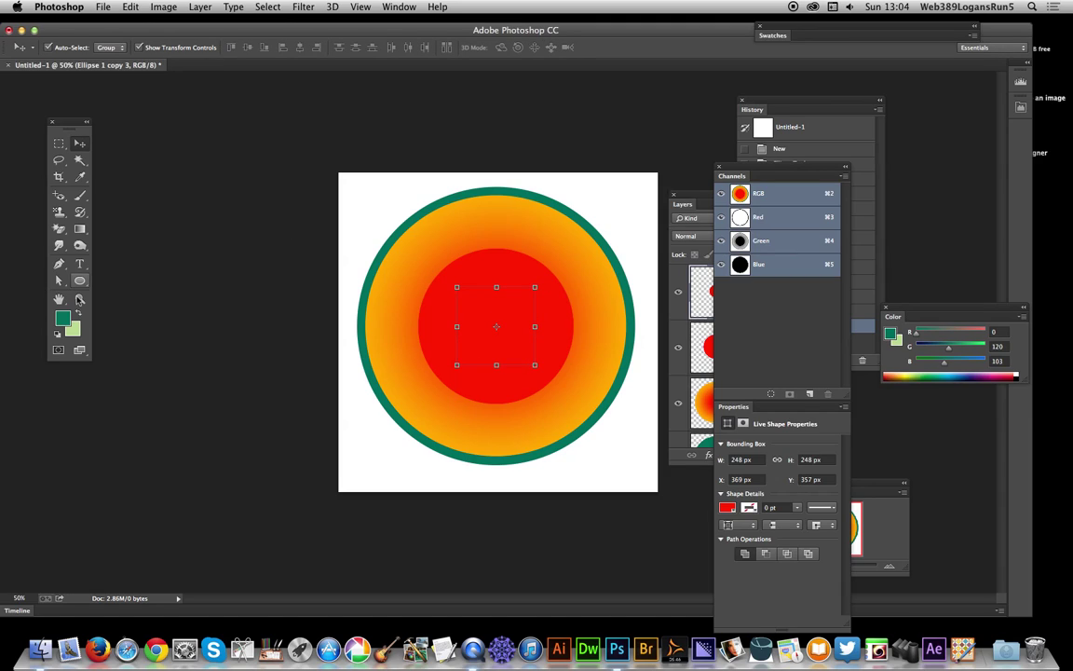
# Fill the 248 px centre circle with white
pyautogui.click(80, 279)
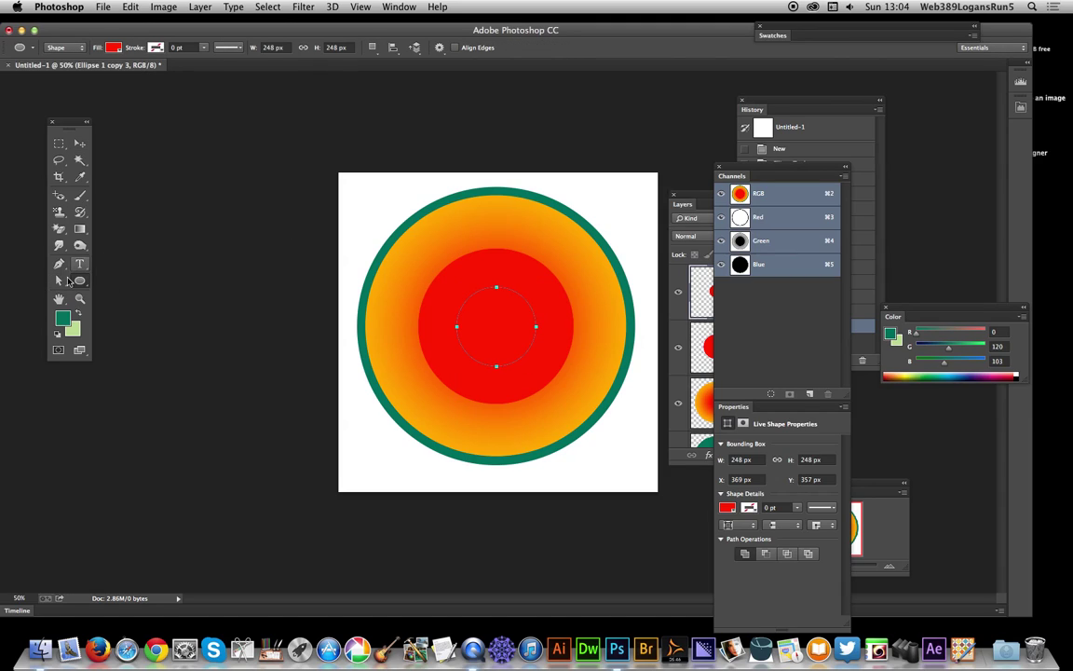
pyautogui.click(113, 48)
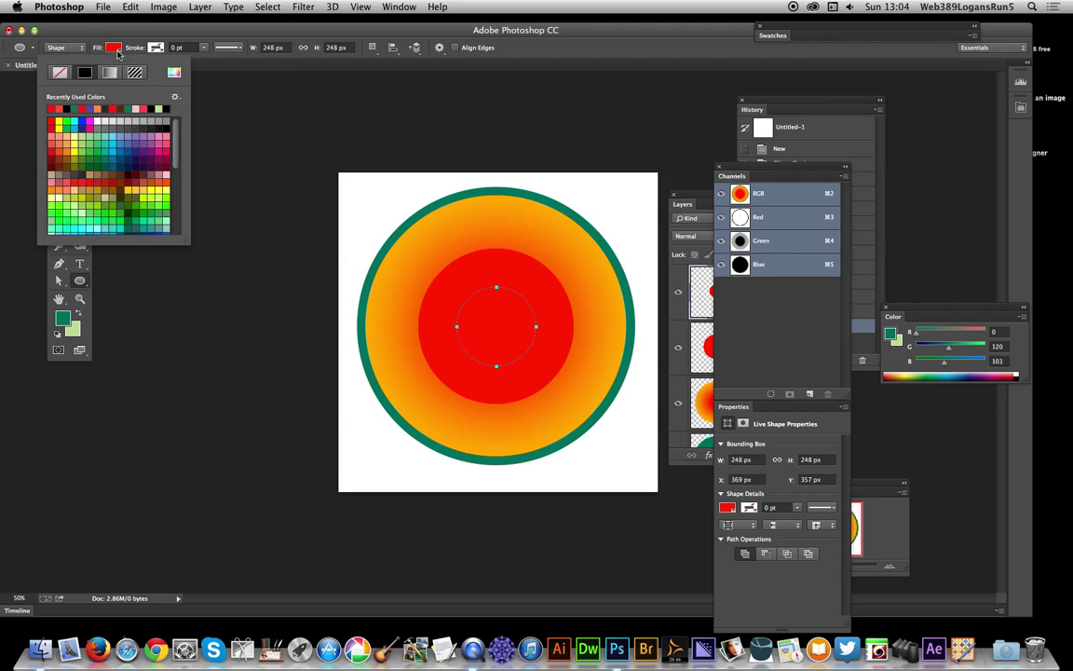
pyautogui.click(86, 119)
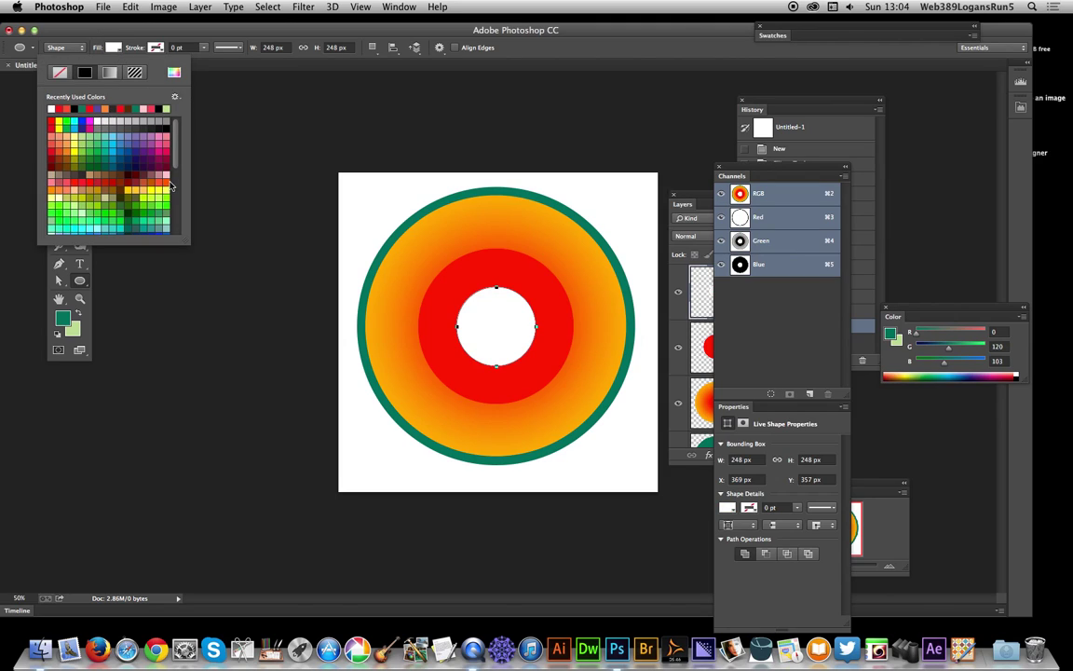
# Select all circle layers, Ellipse 1 through Ellipse 1 copy 3, in the Layers panel
pyautogui.click(318, 42)
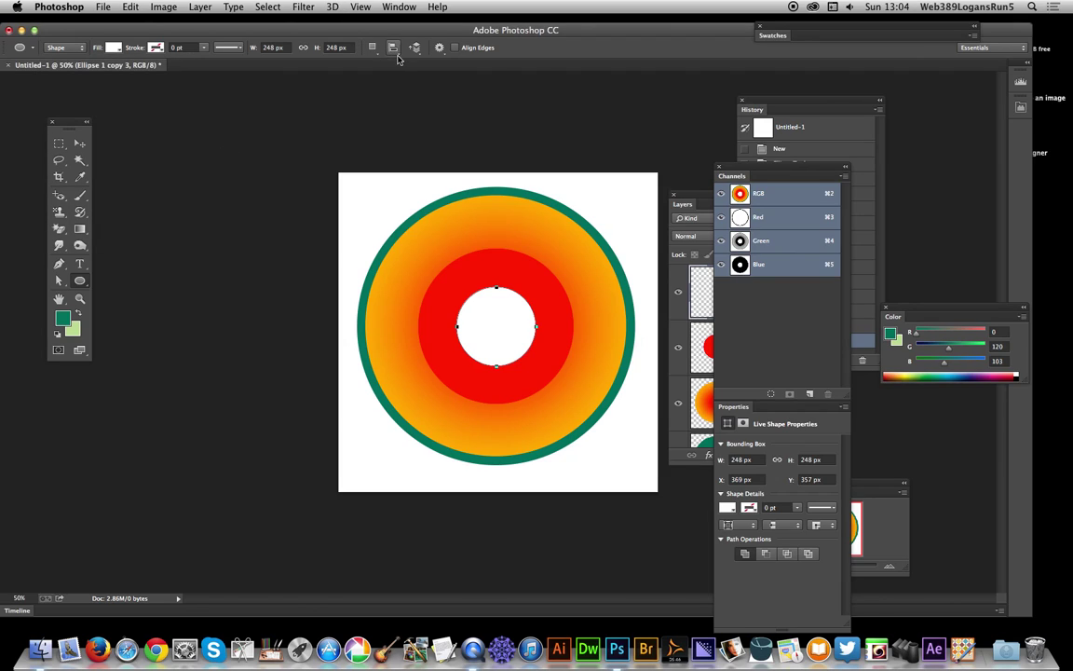
pyautogui.click(698, 202)
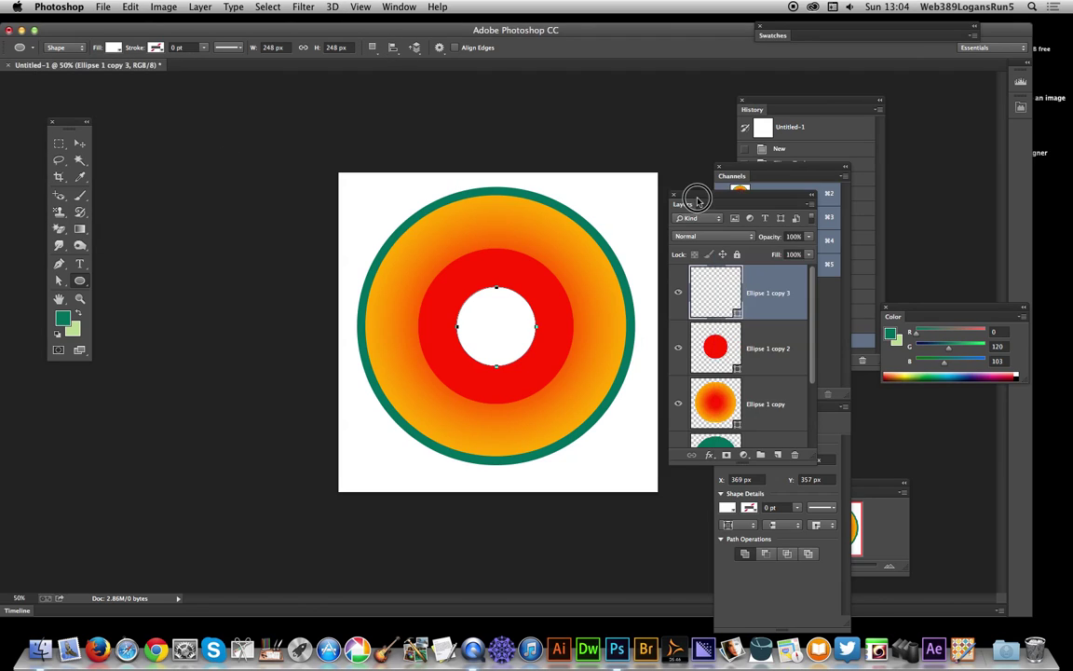
pyautogui.click(399, 7)
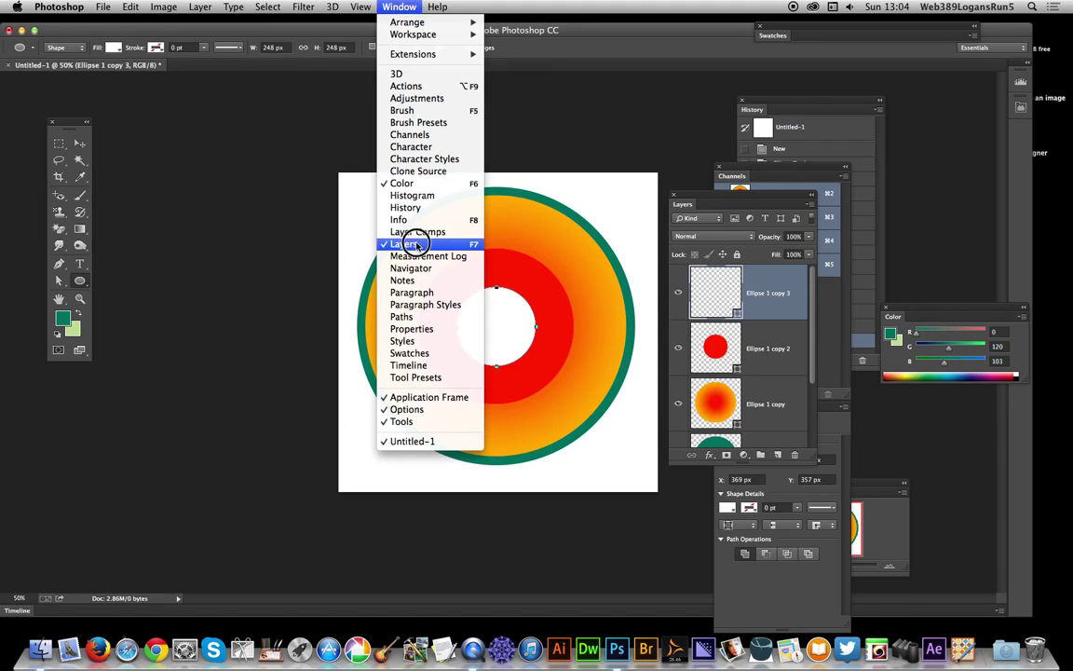
pyautogui.click(741, 300)
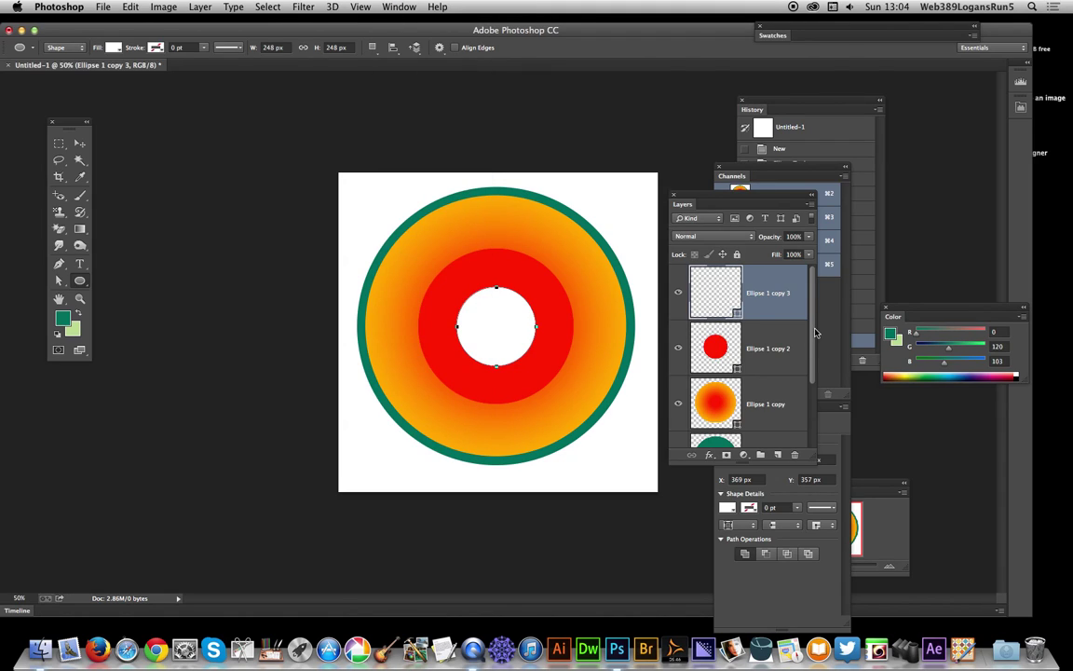
pyautogui.moveTo(814, 343); pyautogui.dragTo(812, 392)
pyautogui.keyDown('shift'); pyautogui.click(770, 375); pyautogui.keyUp('shift')
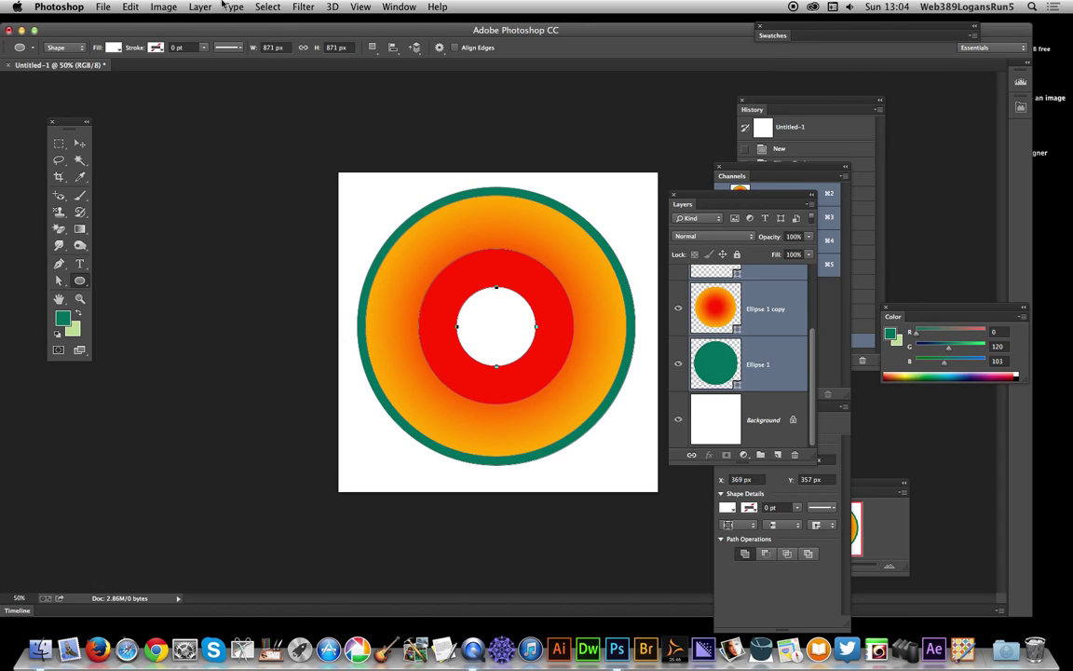
# Align the selected circles on their vertical and horizontal centres
pyautogui.click(189, 6)
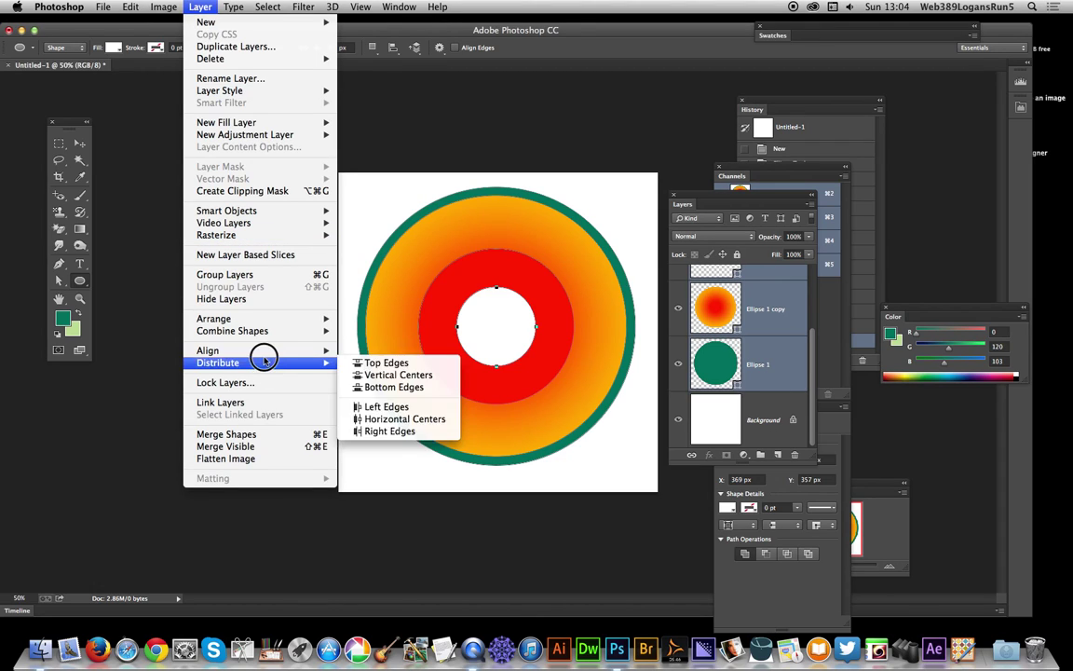
pyautogui.moveTo(257, 350)
pyautogui.click(377, 363)
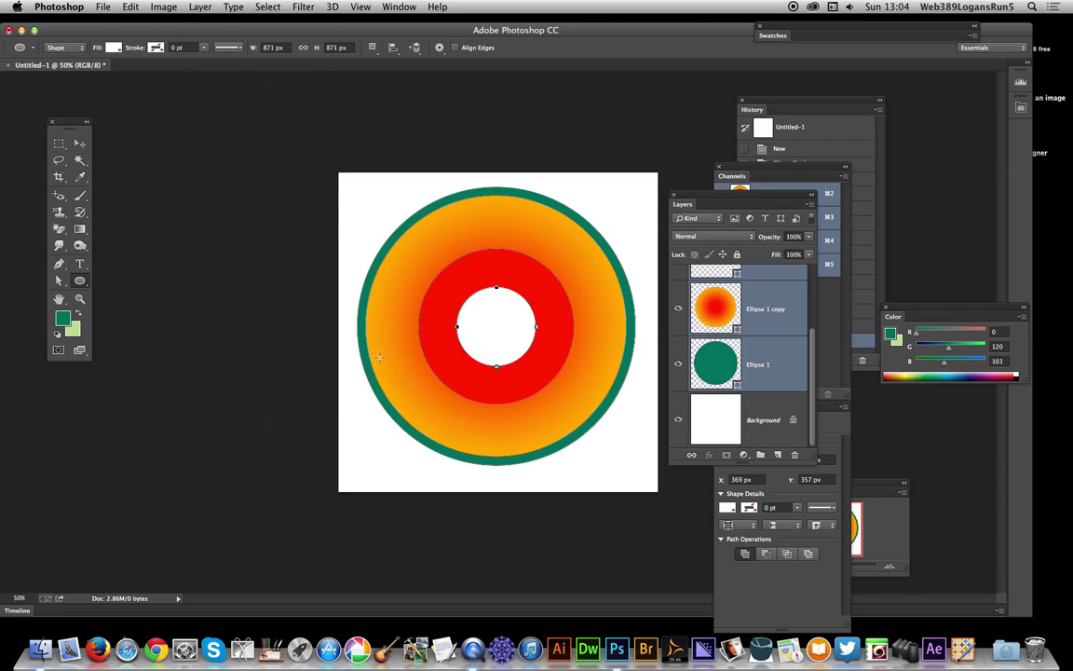
pyautogui.click(171, 7)
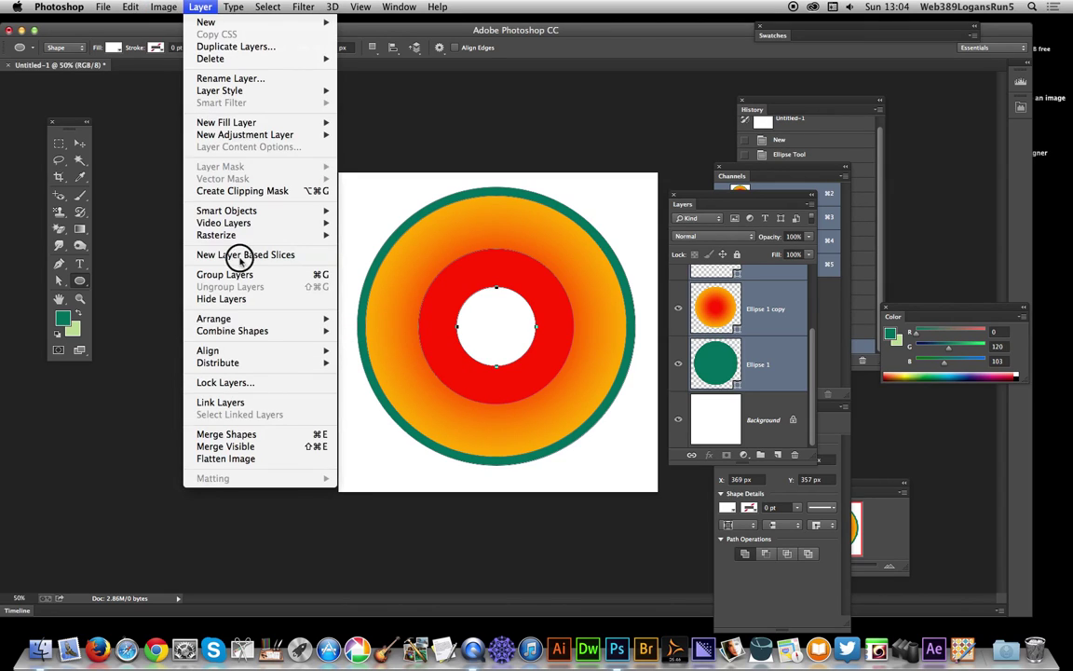
pyautogui.moveTo(308, 351)
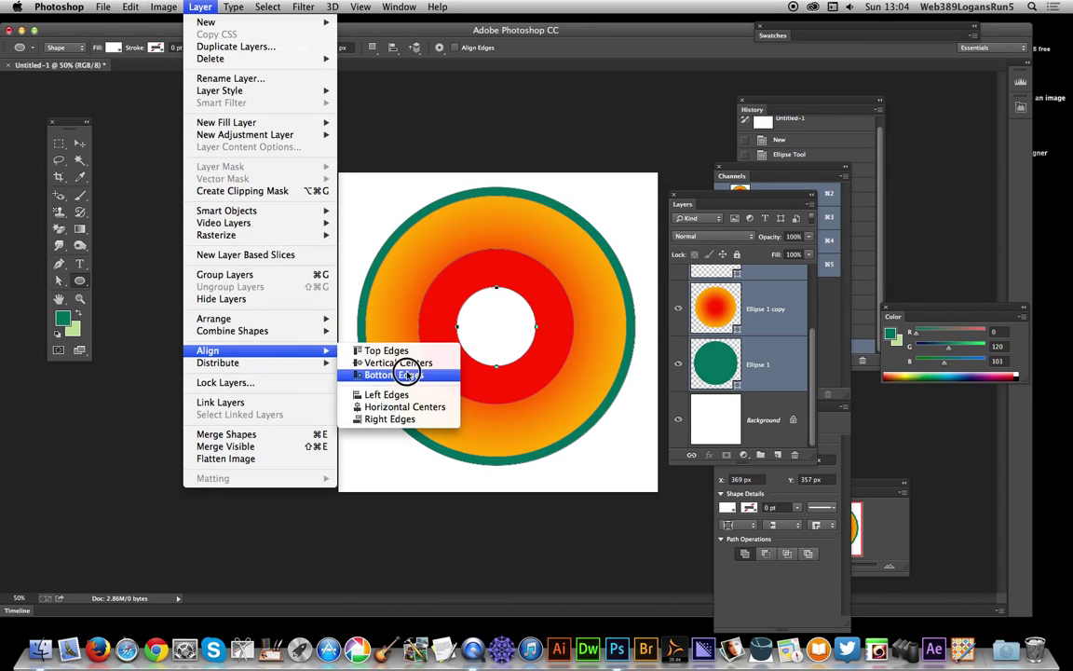
pyautogui.click(398, 403)
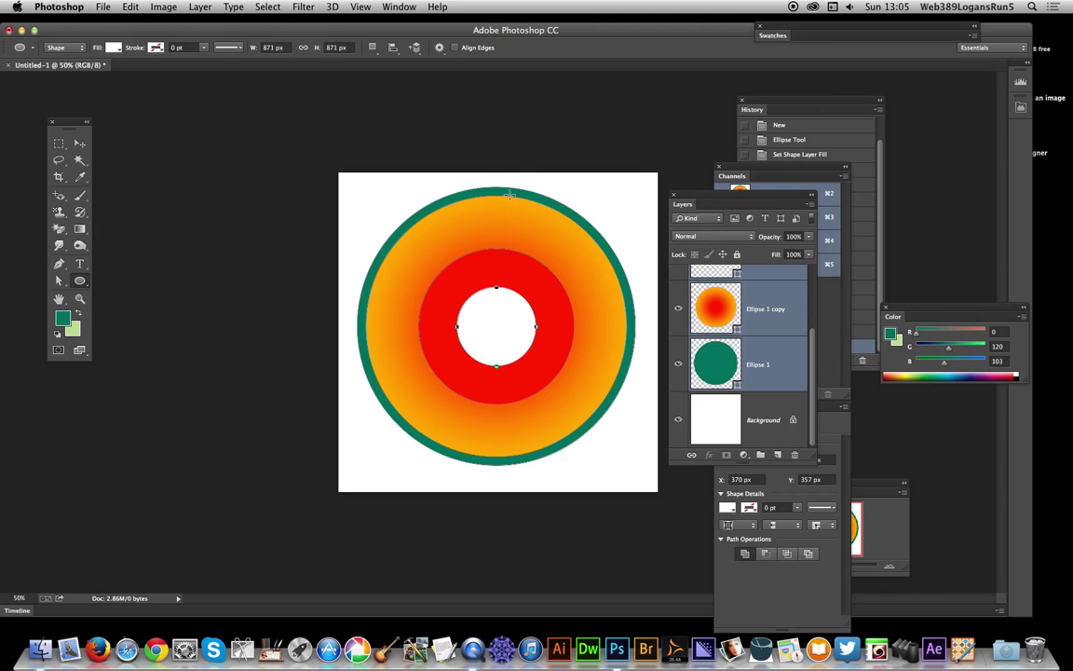
# Use Flatten Image from the Layers panel menu to merge everything into Background
pyautogui.click(812, 204)
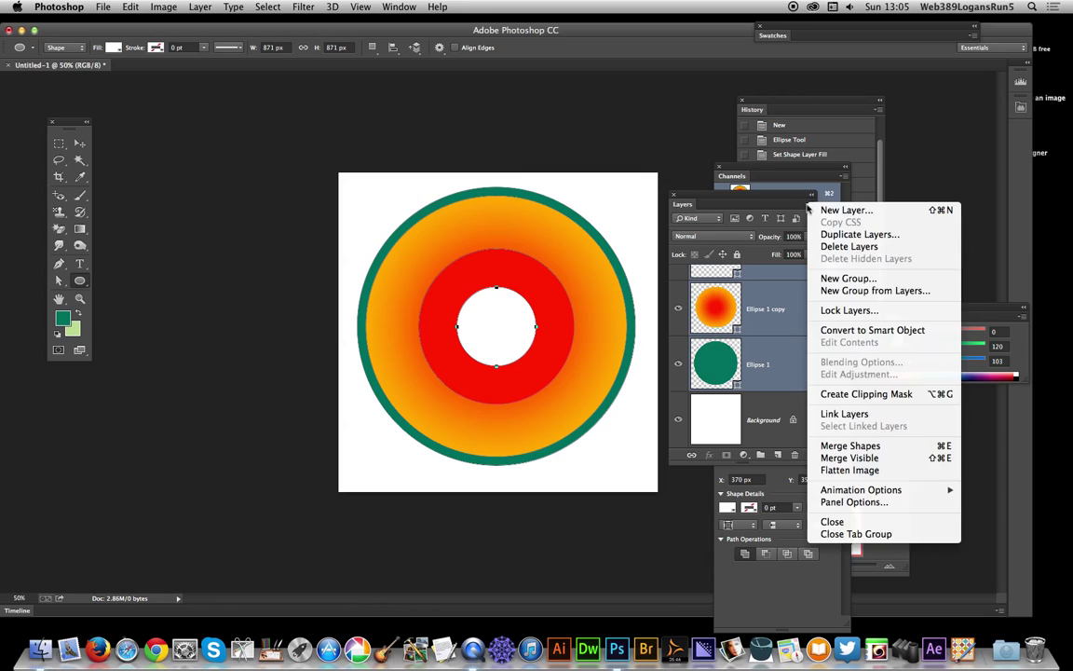
pyautogui.click(850, 469)
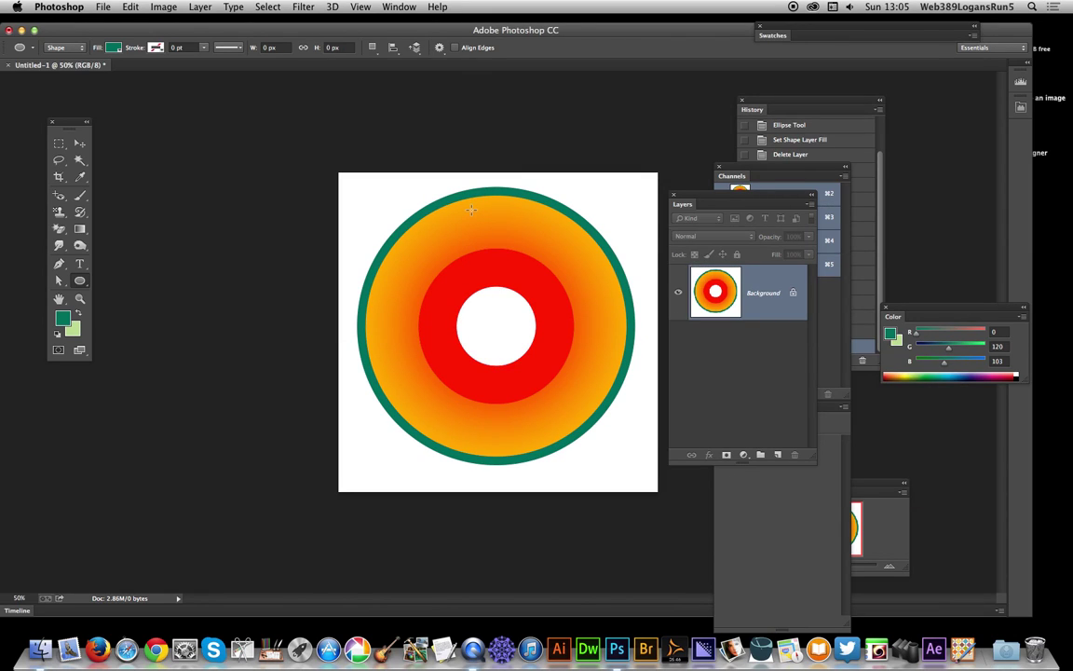